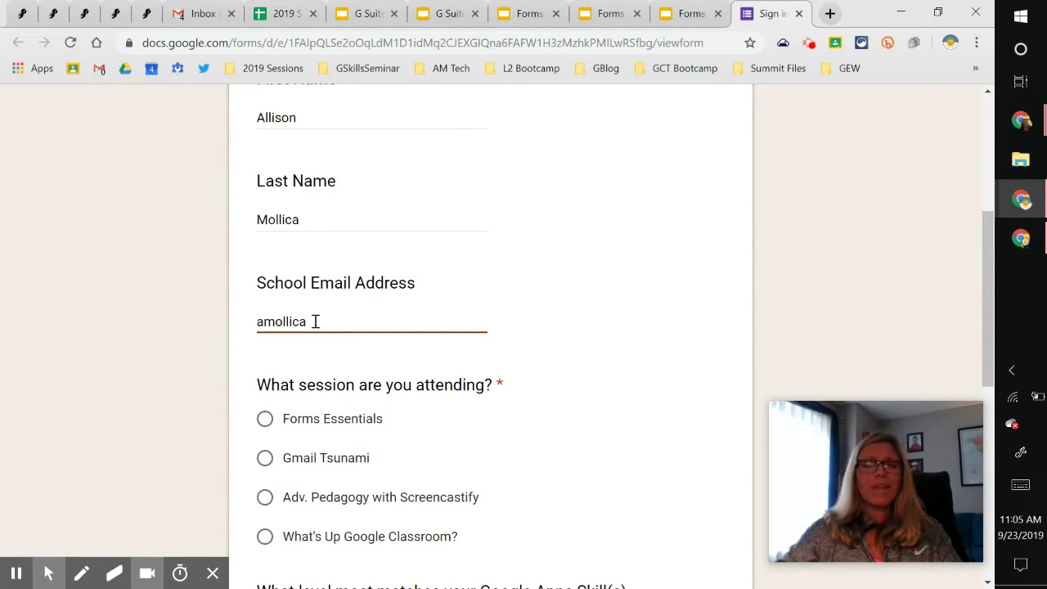
# Step: Complete the School Email Address answer with the attendee's e-mail
pyautogui.write('m')
pyautogui.press('BackSpace')
pyautogui.write('amtechnology.org')
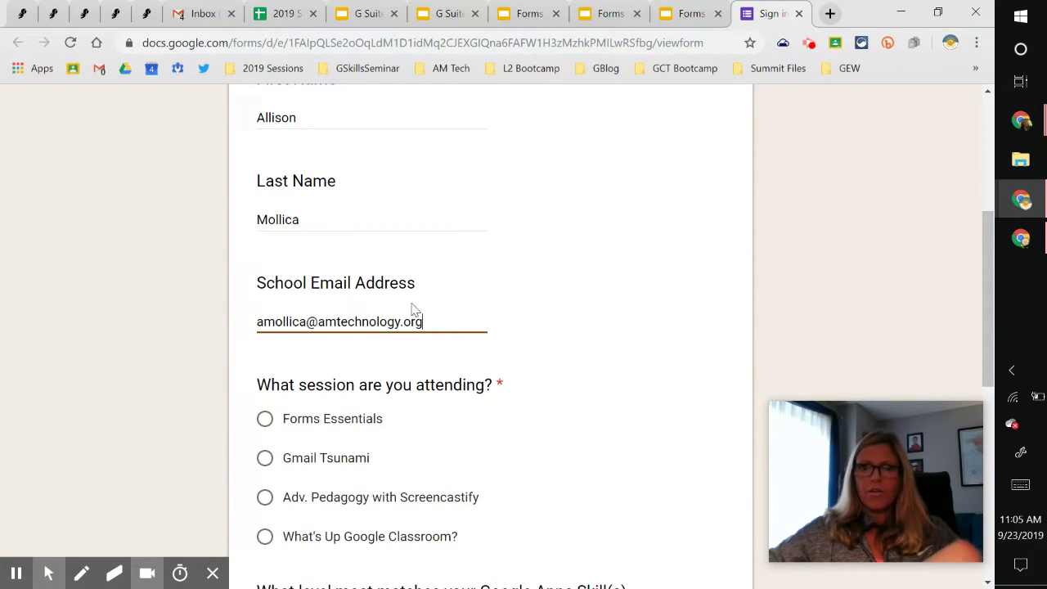
# Step: Choose Forms Essentials as the session attended and Intermediate as the Google Apps skill level
pyautogui.scroll(-2, 397, 294)
pyautogui.click(344, 258)
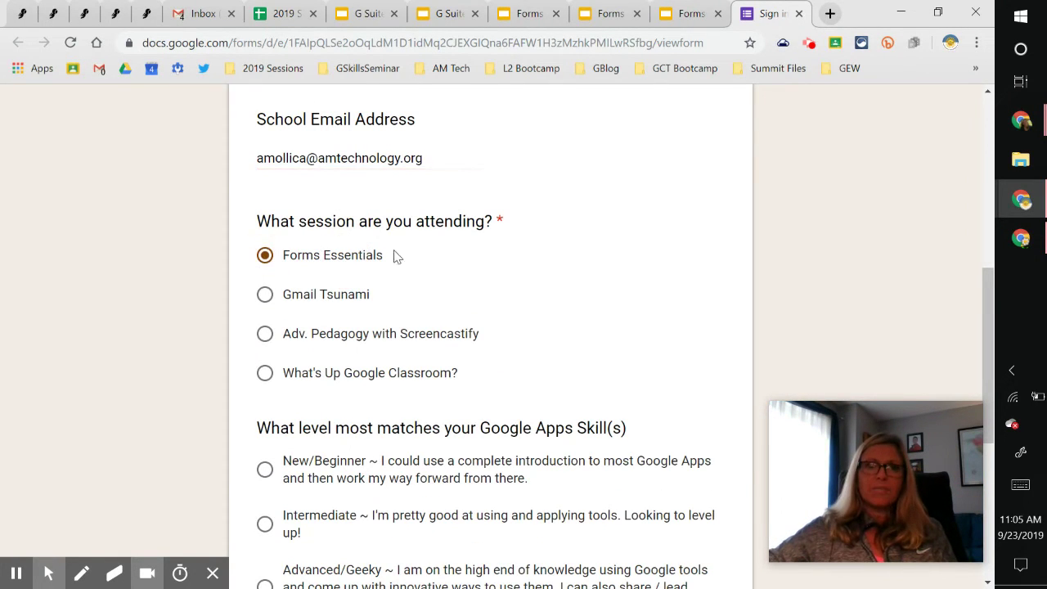
pyautogui.scroll(-1, 482, 260)
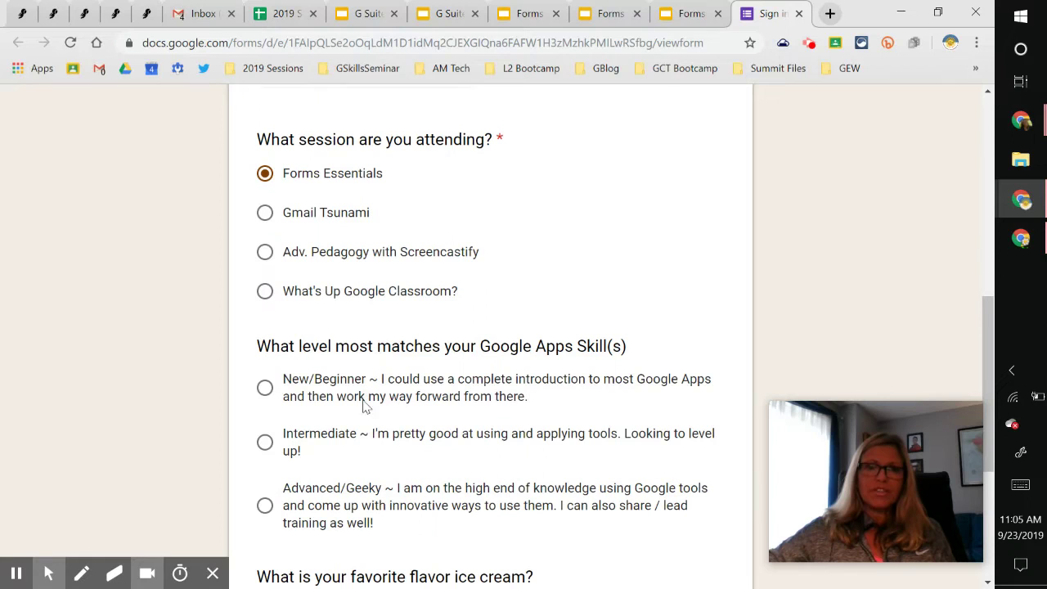
pyautogui.click(345, 440)
# Step: Answer the favorite ice cream flavor question with Chocolate and submit the form
pyautogui.scroll(-2, 409, 369)
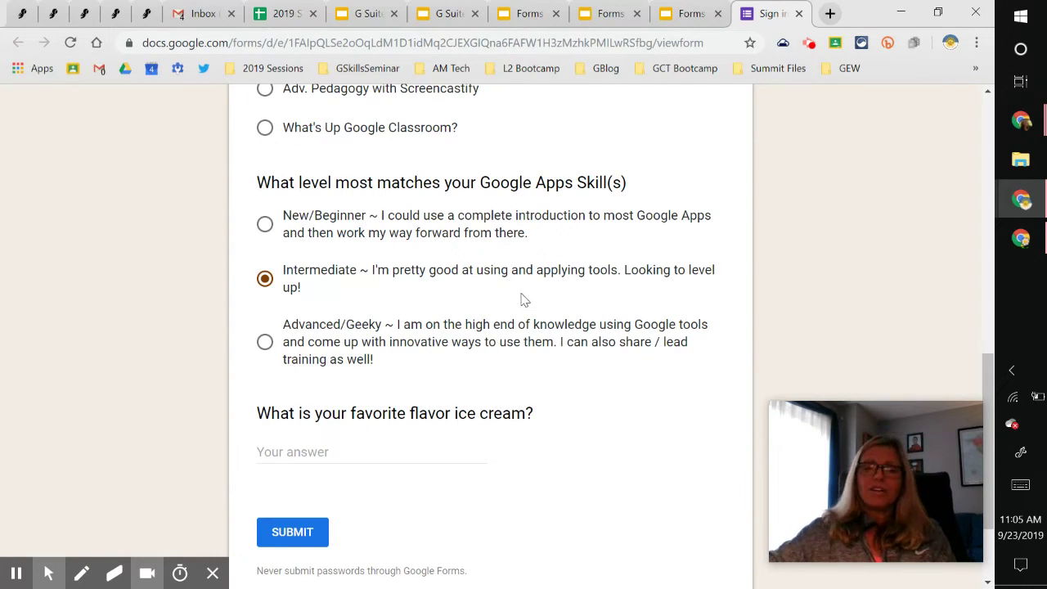
pyautogui.scroll(-1, 480, 293)
pyautogui.click(362, 367)
pyautogui.write('Vi')
pyautogui.press('BackSpace')
pyautogui.press('BackSpace')
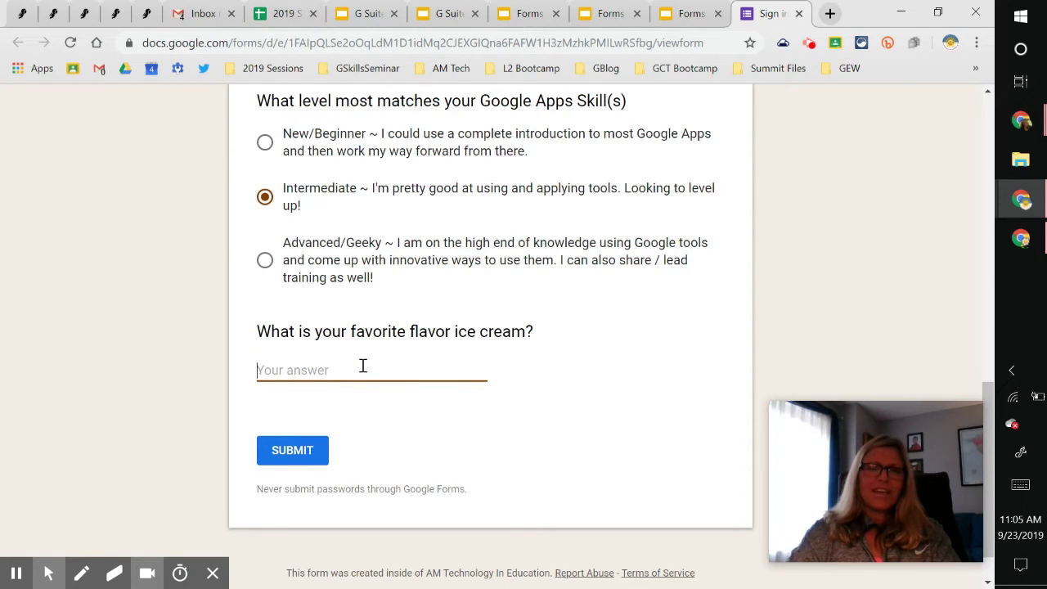
pyautogui.write('Chocolate')
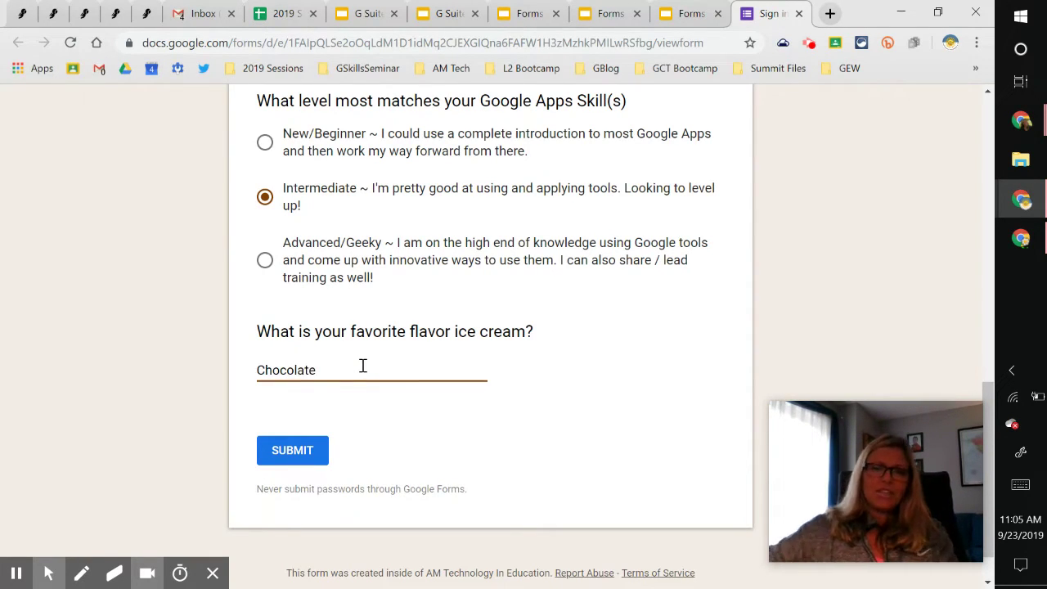
pyautogui.click(307, 457)
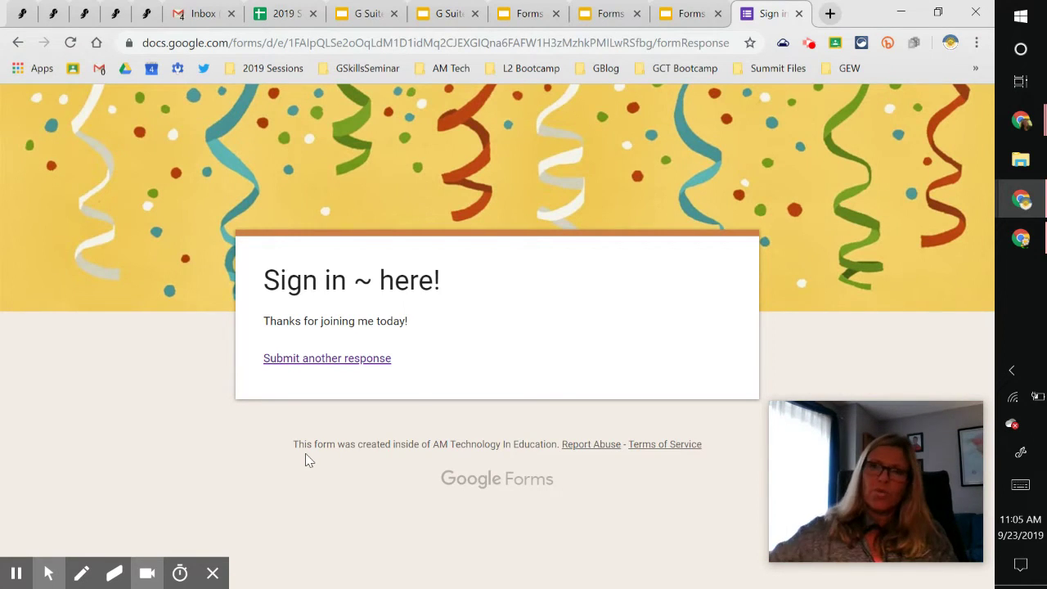
# Step: Start another response, open the sign-in form for editing from there, and look through its questions
pyautogui.click(306, 361)
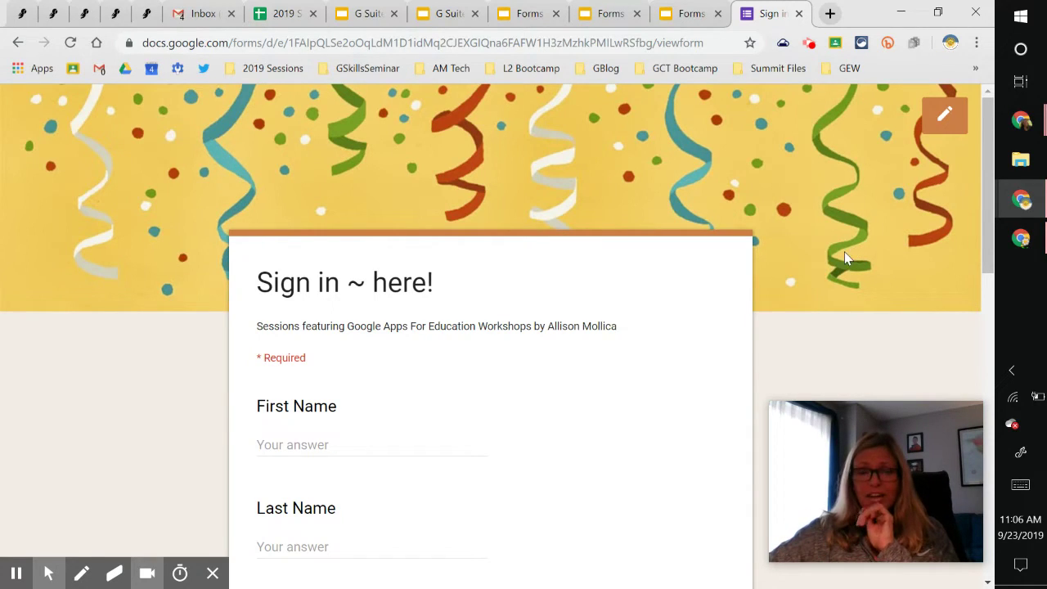
pyautogui.click(945, 123)
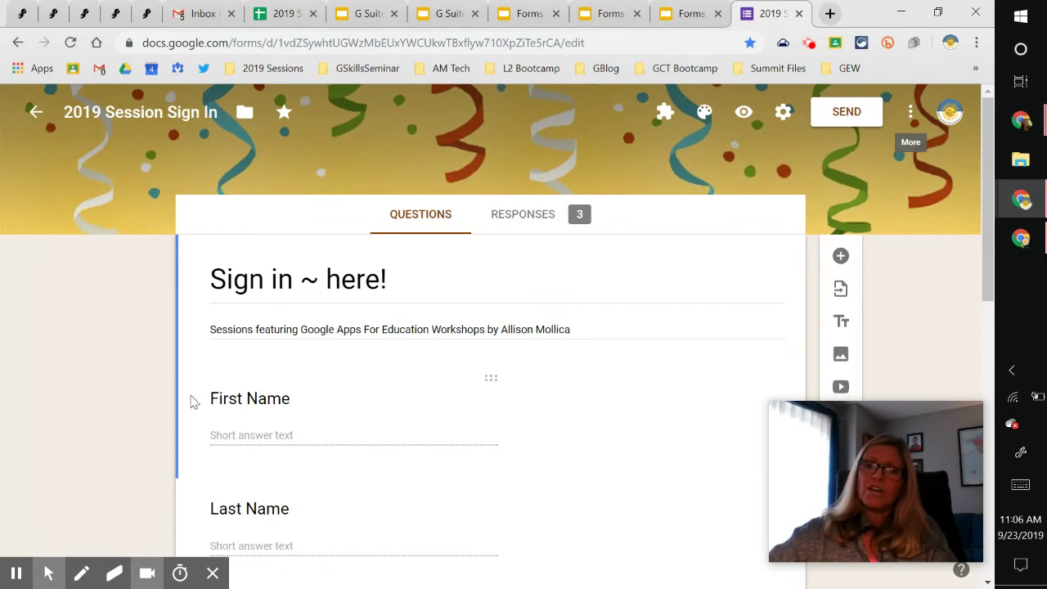
pyautogui.moveTo(798, 447)
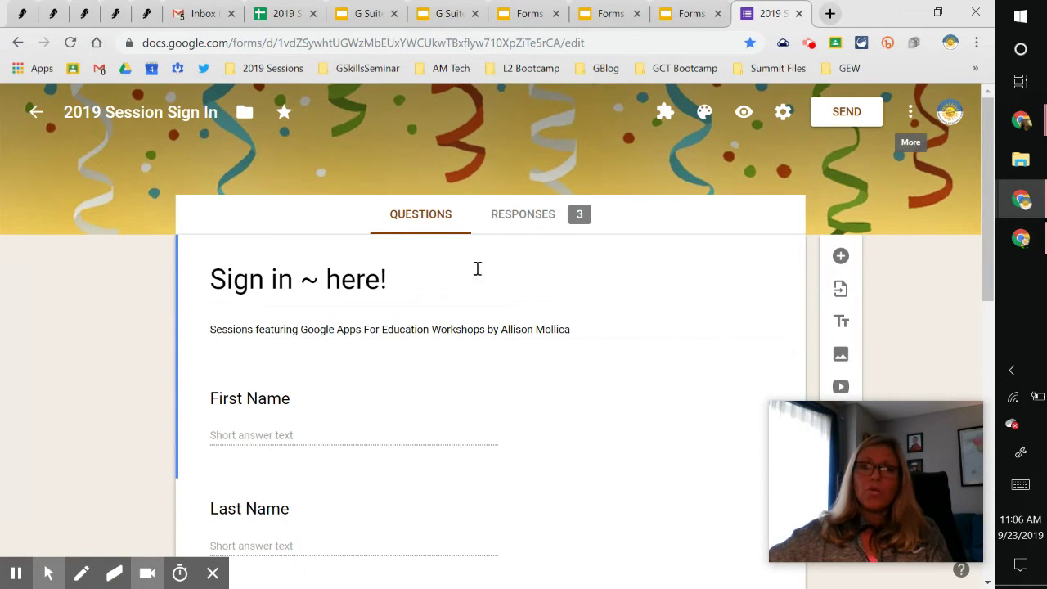
pyautogui.scroll(-7, 506, 238)
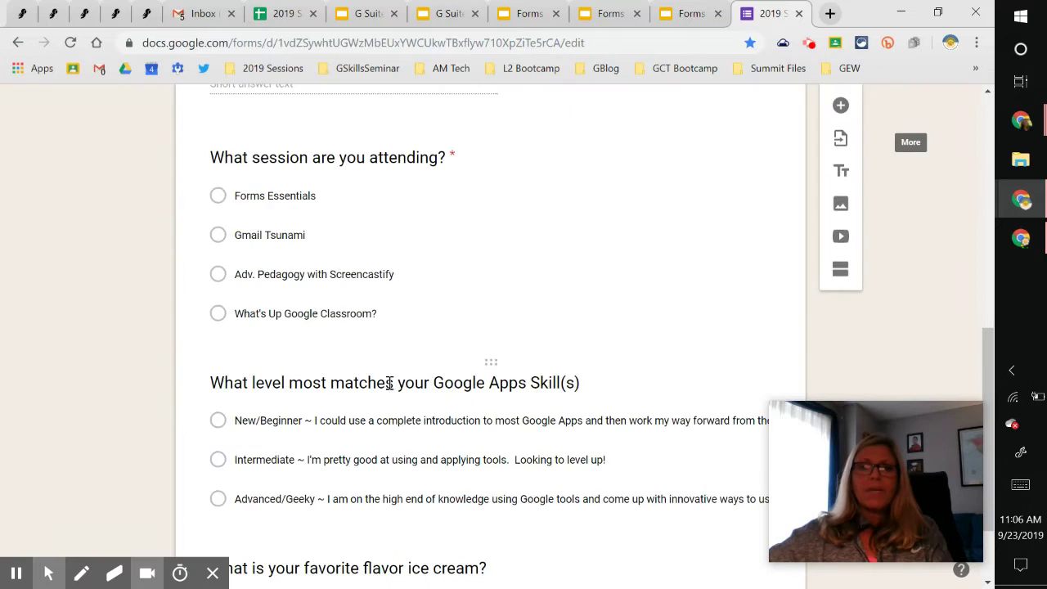
pyautogui.scroll(7, 601, 254)
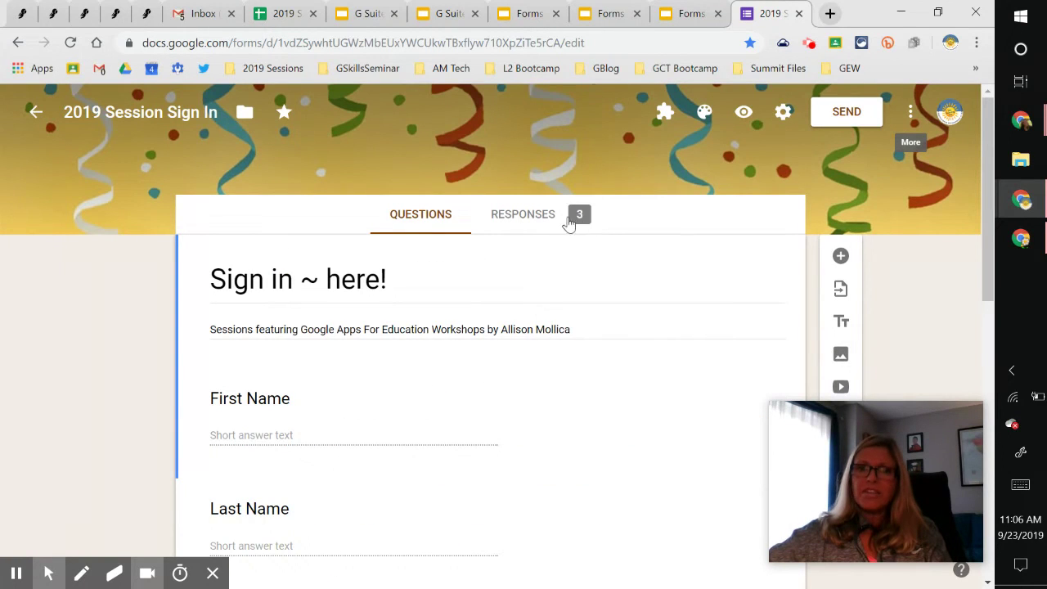
# Step: Review the summary charts of the sign-in form's responses
pyautogui.click(518, 222)
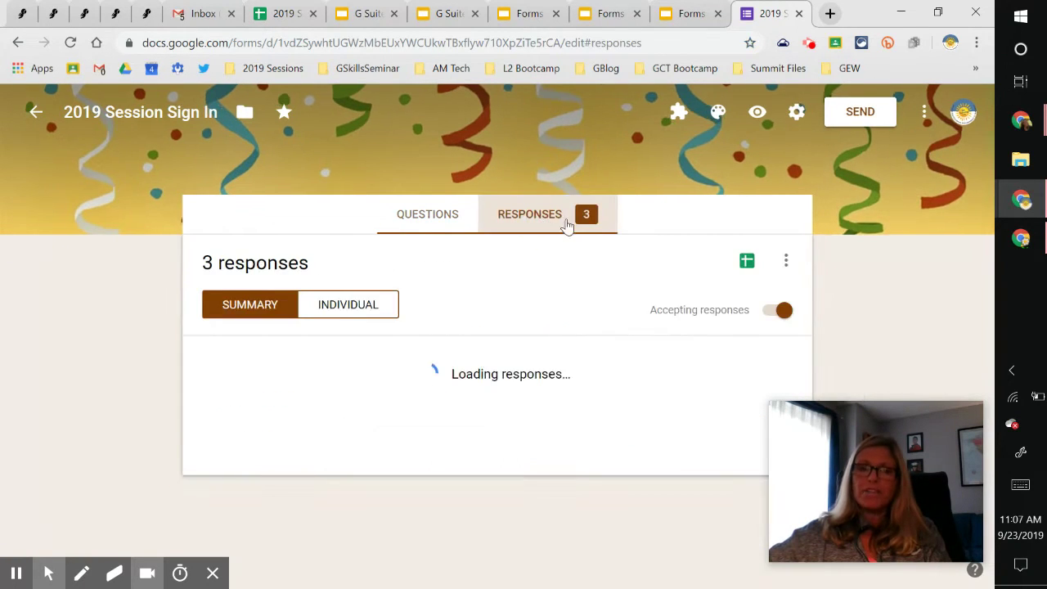
pyautogui.scroll(-20, 546, 298)
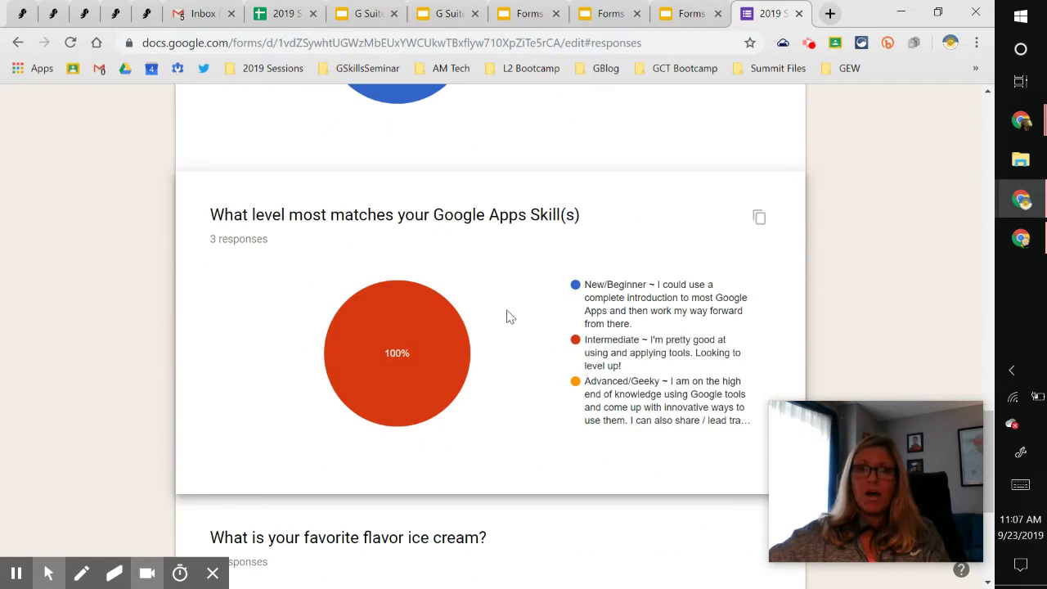
pyautogui.scroll(20, 518, 343)
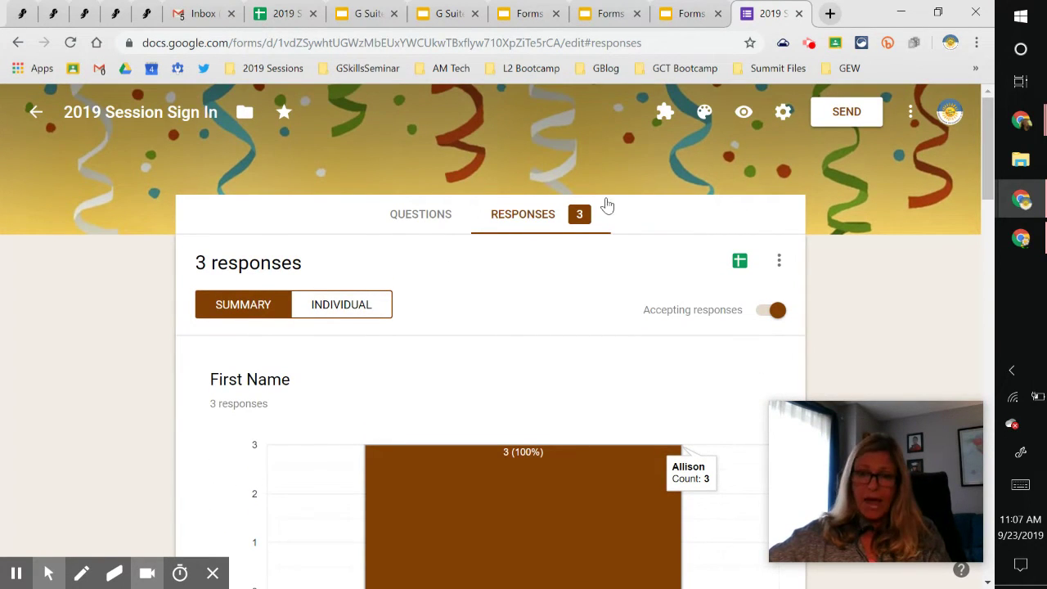
# Step: Open the form's linked response spreadsheet, place it beside the inbox tab, and close the older duplicate tab
pyautogui.click(741, 261)
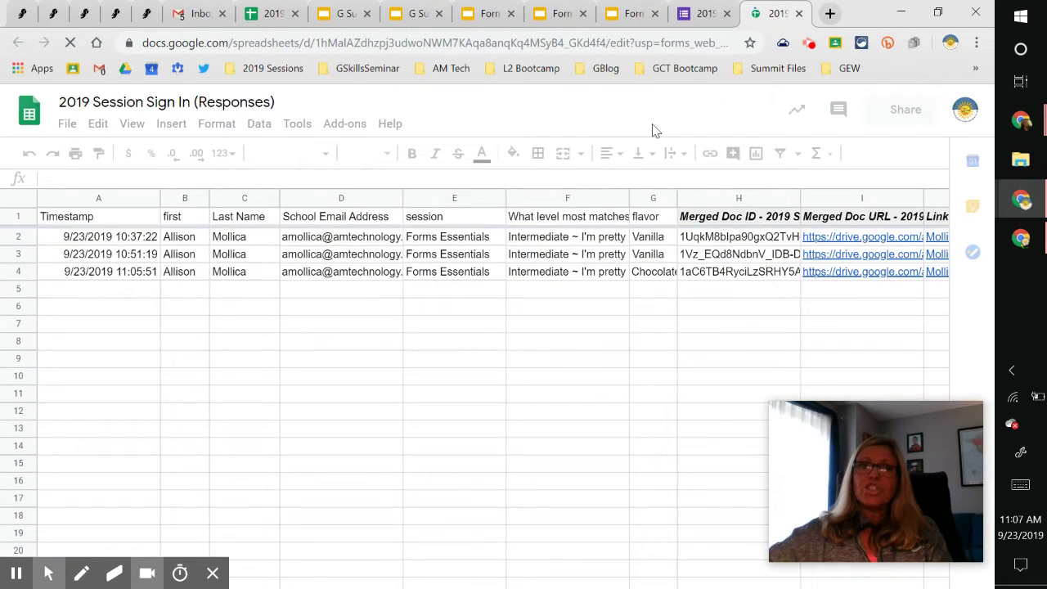
pyautogui.moveTo(773, 14); pyautogui.dragTo(278, 13)
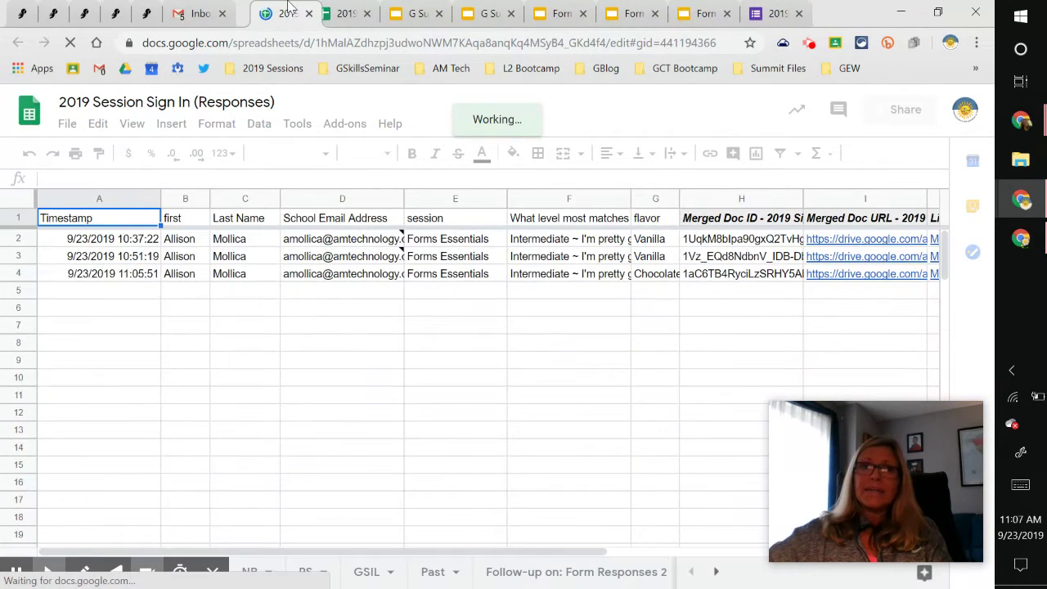
pyautogui.click(367, 14)
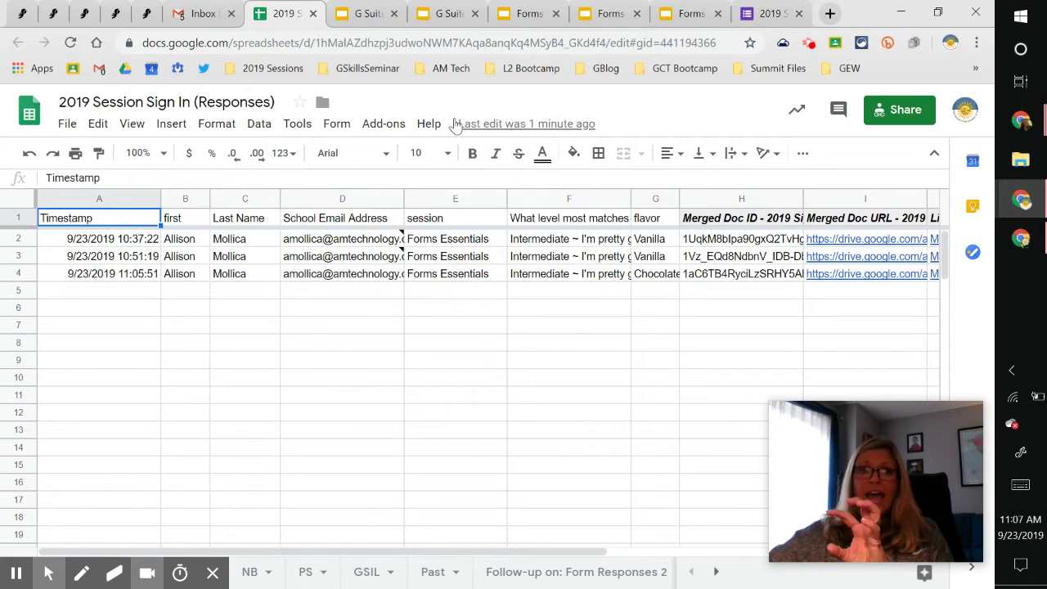
# Step: View the Autocrat add-on's commands, and select the School Email Address entries in D2:D4
pyautogui.click(367, 130)
pyautogui.moveTo(458, 194)
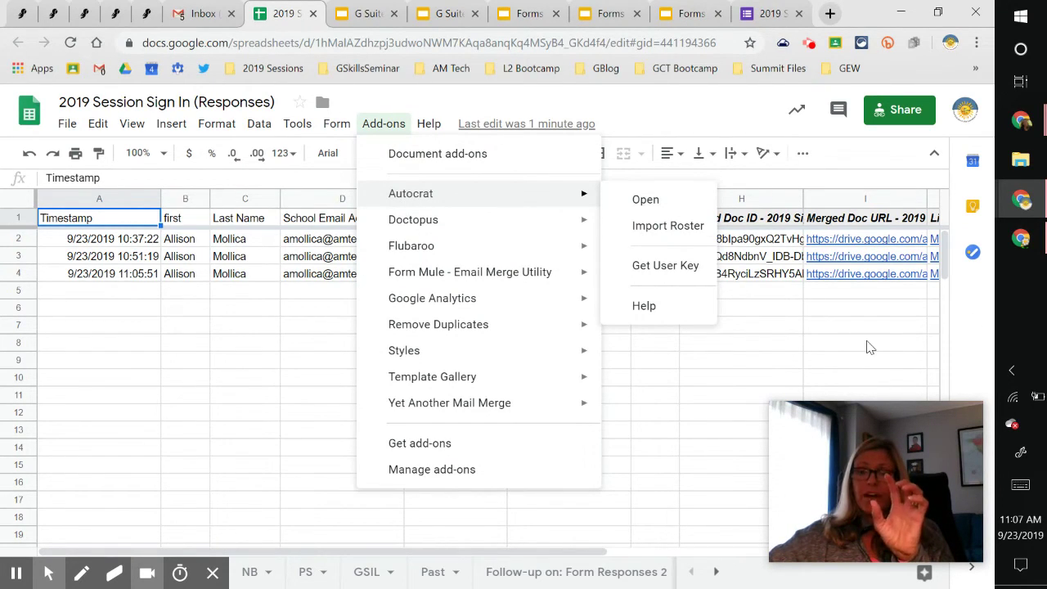
pyautogui.click(318, 239)
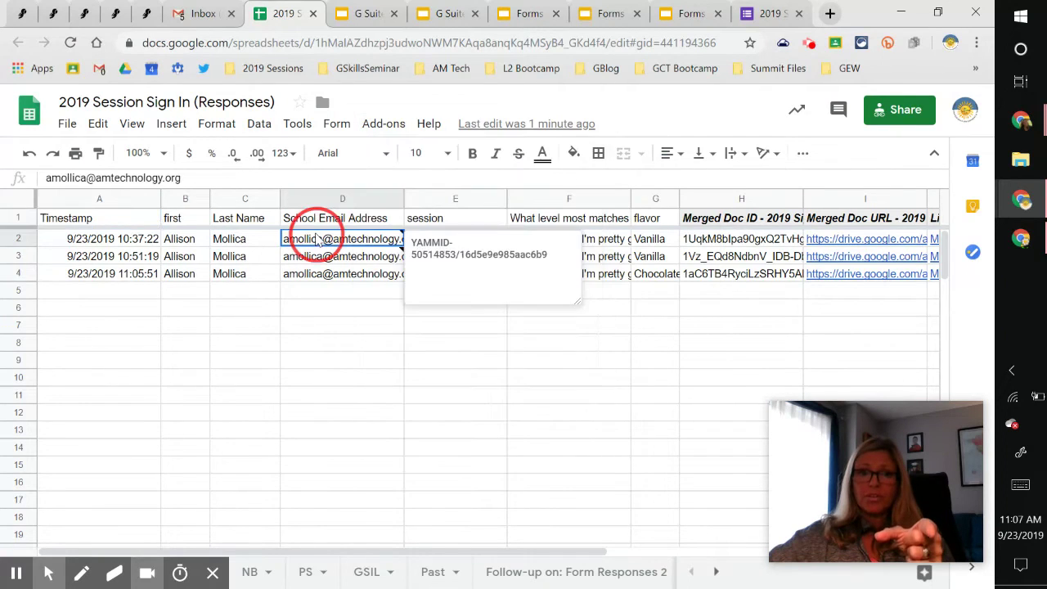
pyautogui.moveTo(321, 270); pyautogui.dragTo(321, 270)
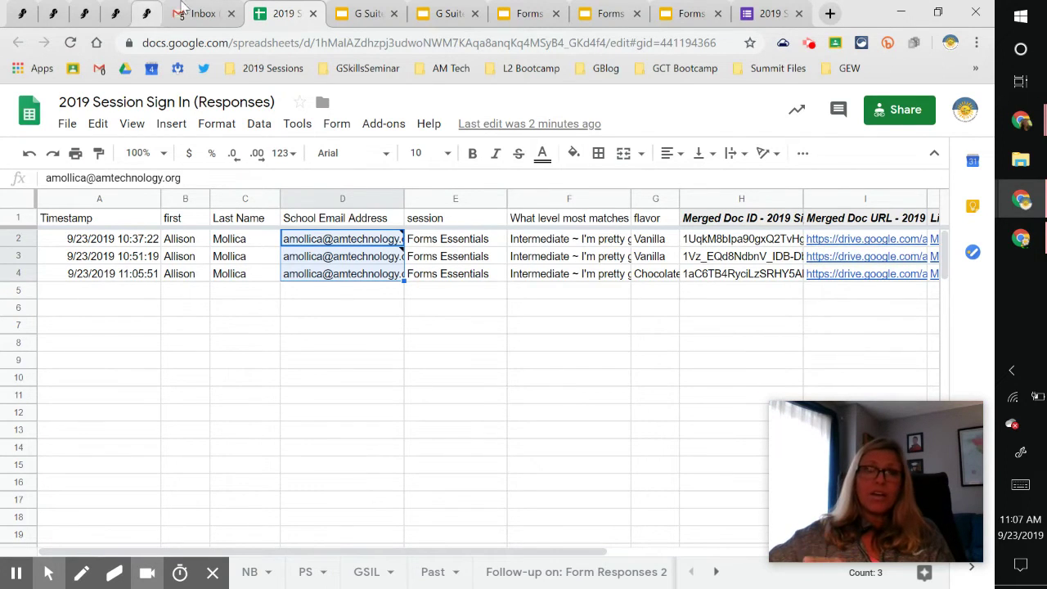
# Step: Switch to Gmail and read the newest "Resources and Certificate for Forms Essentials" message with its PDF attachment
pyautogui.click(215, 17)
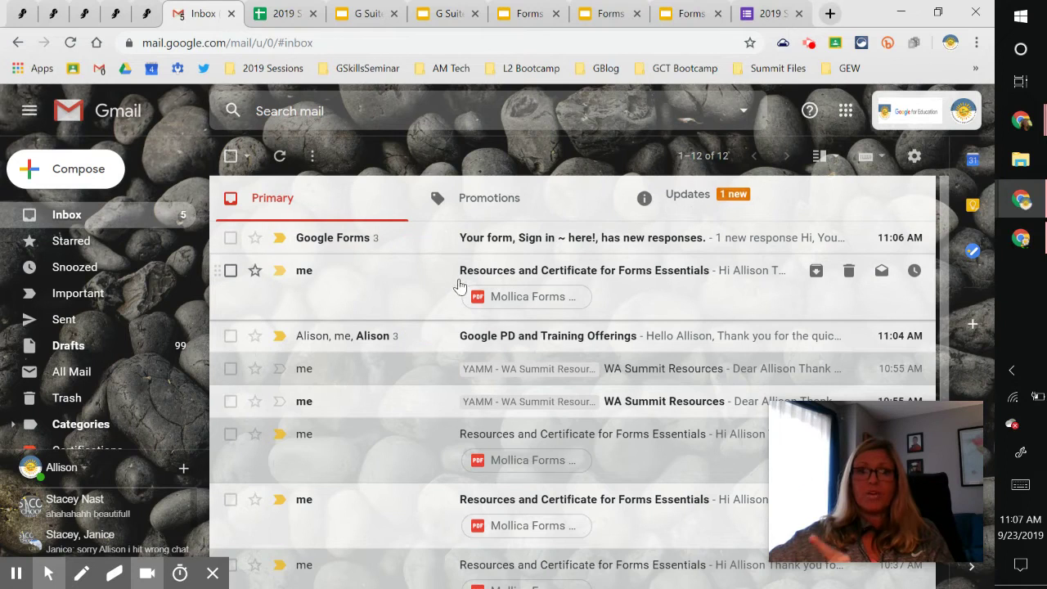
pyautogui.click(598, 280)
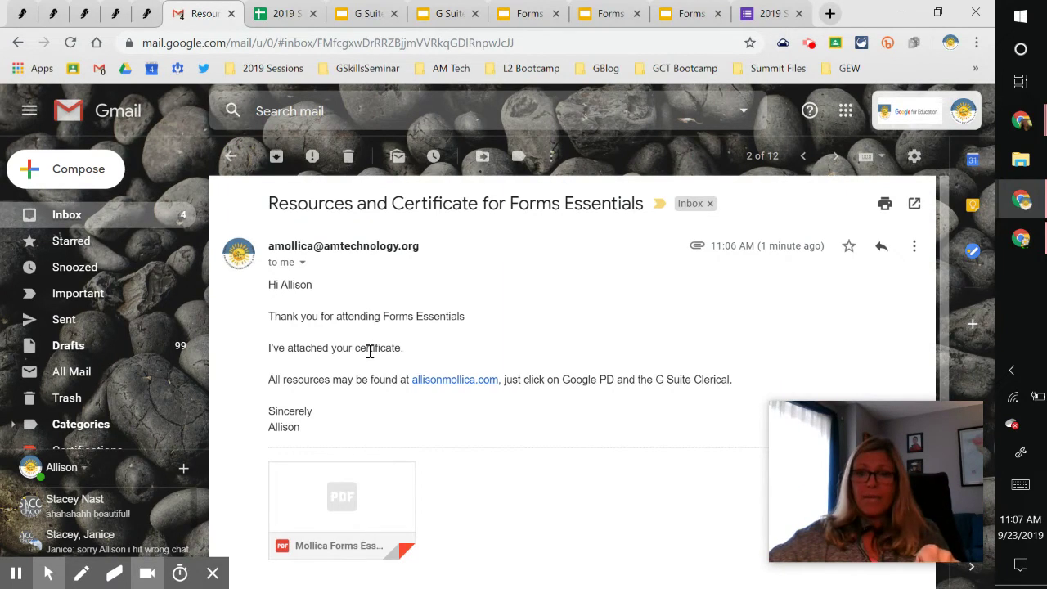
pyautogui.scroll(-1, 483, 410)
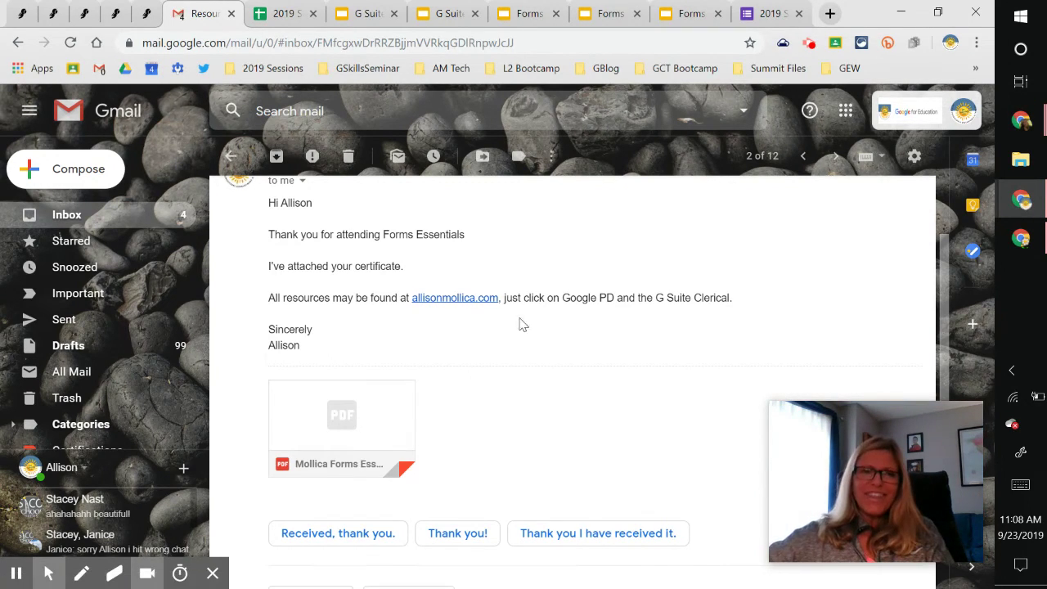
# Step: Open the WA Summit Resources draft and review its merge fields and closing text
pyautogui.click(70, 345)
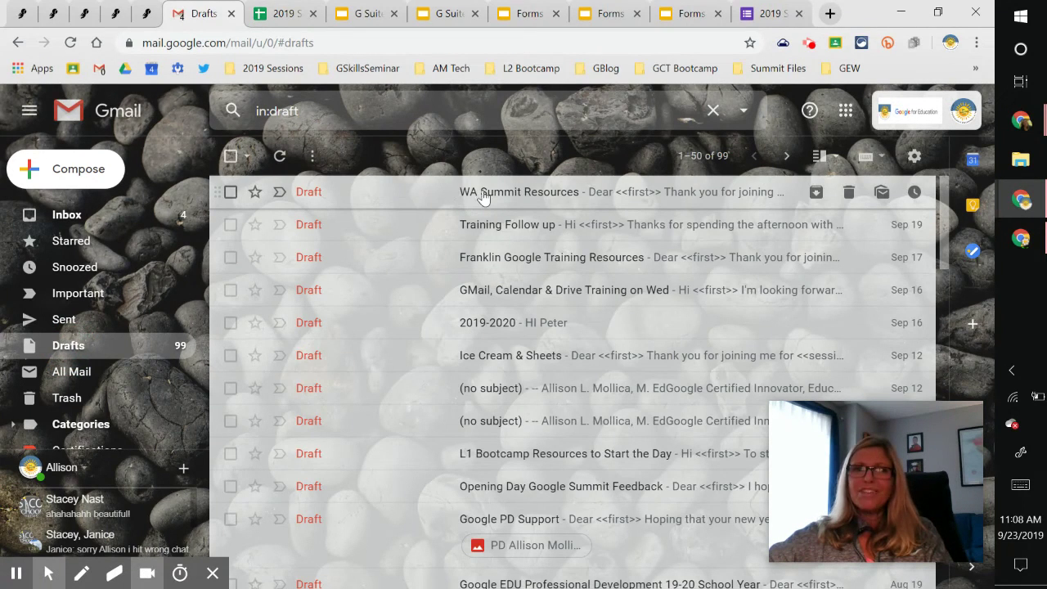
pyautogui.click(570, 193)
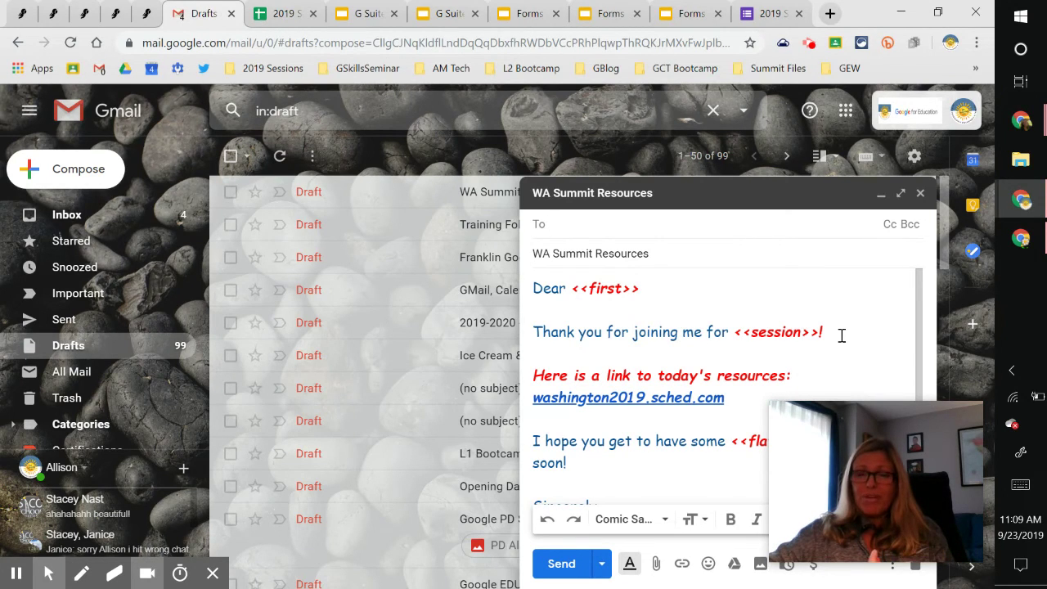
pyautogui.click(641, 411)
pyautogui.scroll(-3, 661, 393)
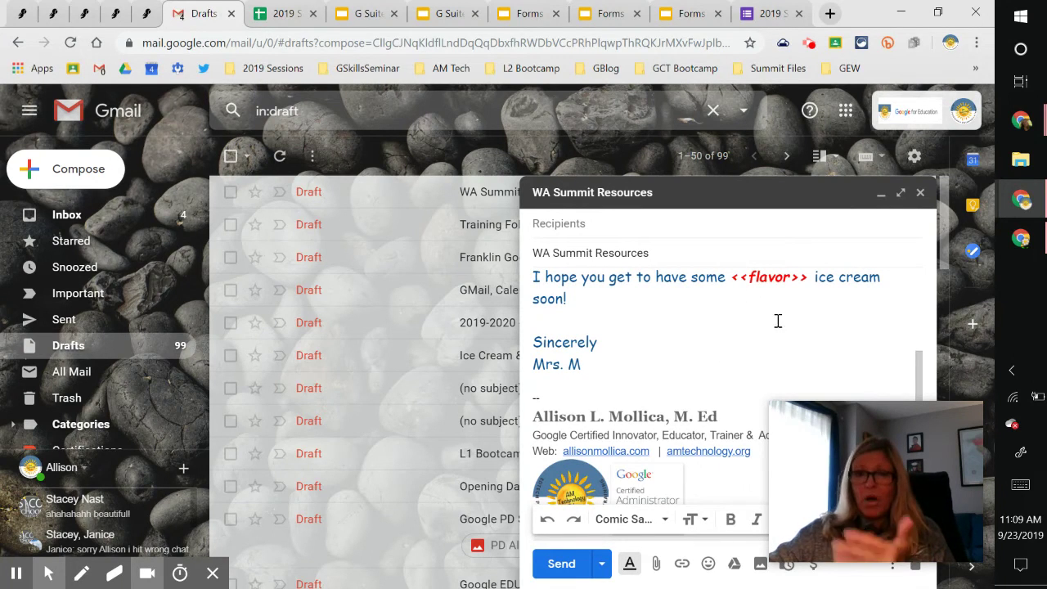
pyautogui.scroll(3, 782, 324)
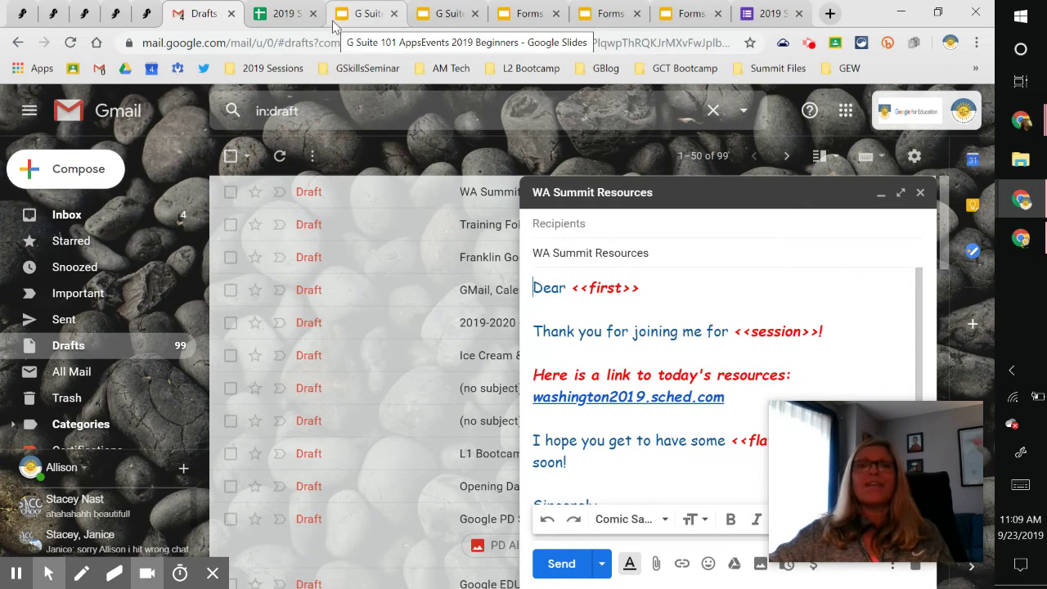
# Step: Return to the 2019 Session Sign In responses spreadsheet and view the list of installed add-ons
pyautogui.click(286, 13)
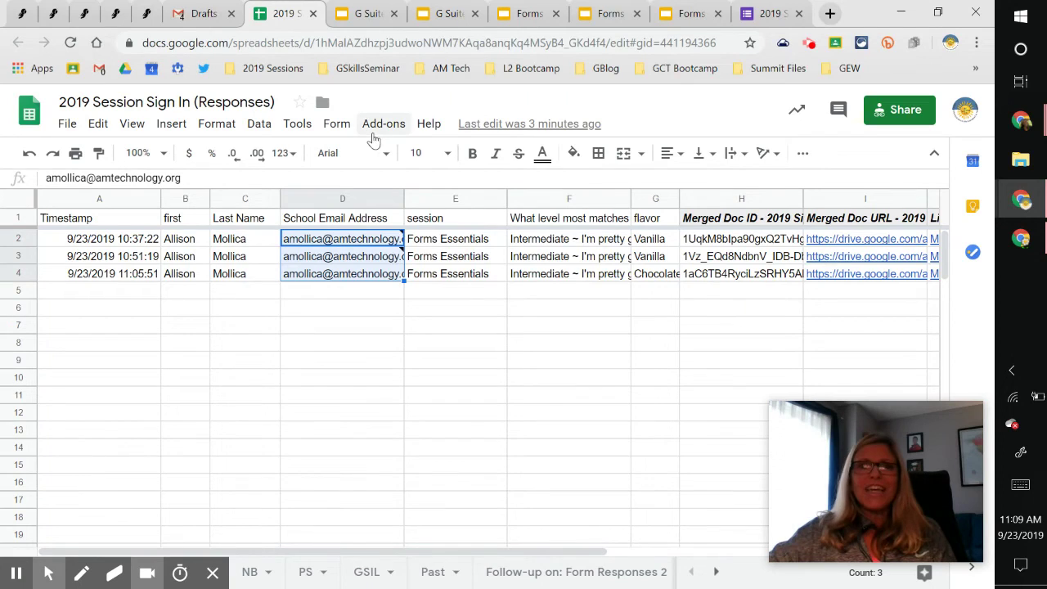
pyautogui.click(377, 134)
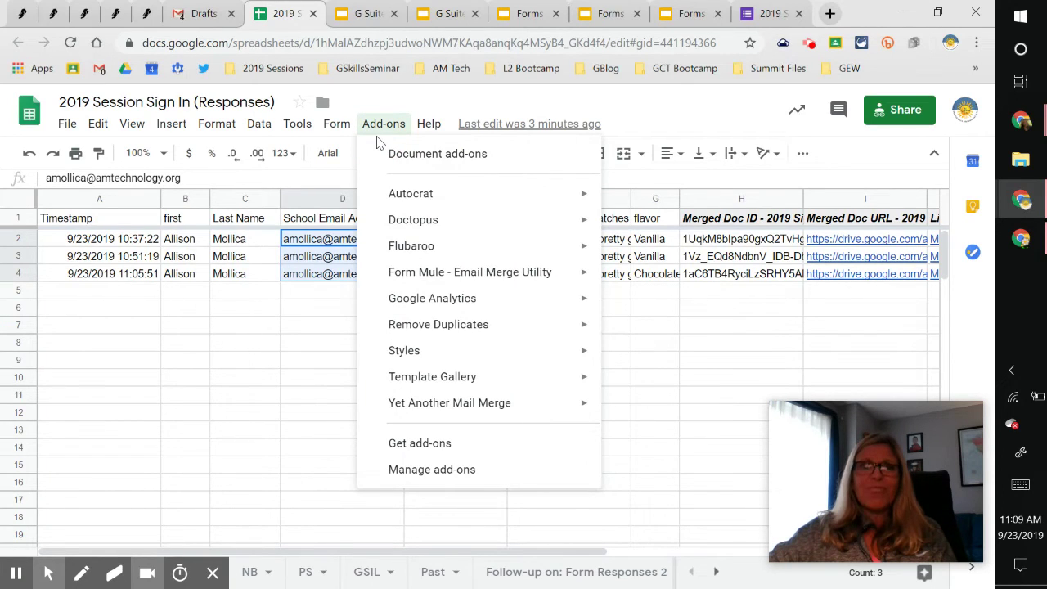
pyautogui.moveTo(460, 407)
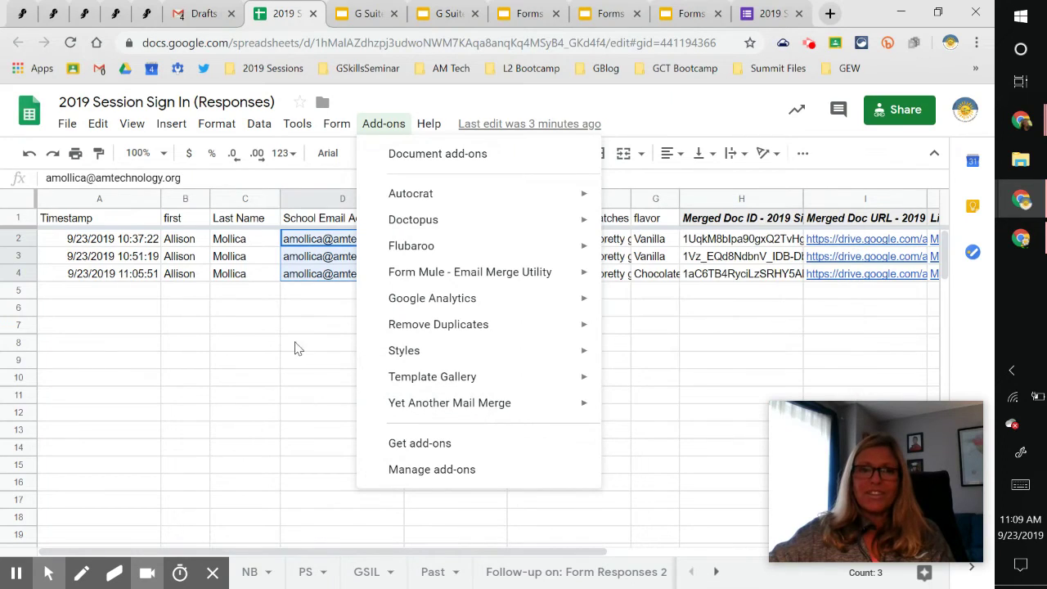
pyautogui.click(299, 327)
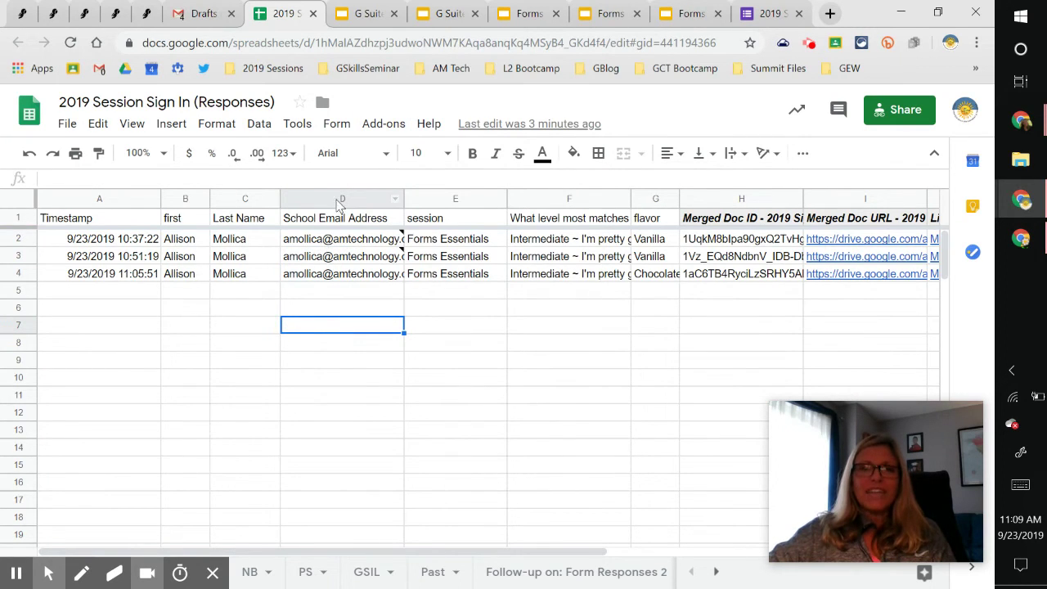
# Step: Inspect the School Email Address entries in D2:D4 and the "first" column header in B1
pyautogui.click(325, 239)
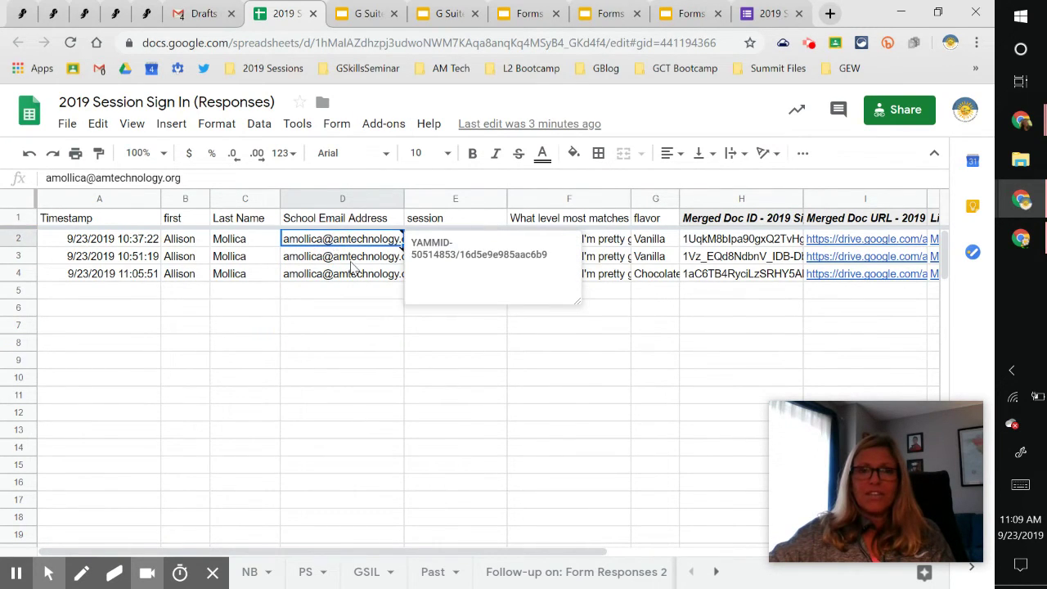
pyautogui.click(351, 260)
pyautogui.click(352, 278)
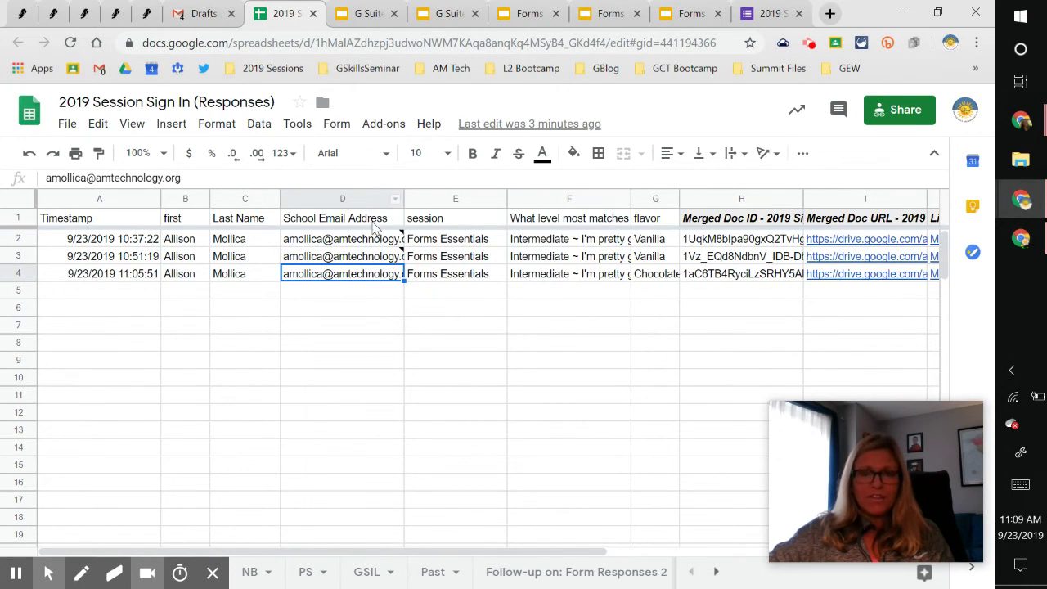
pyautogui.click(183, 222)
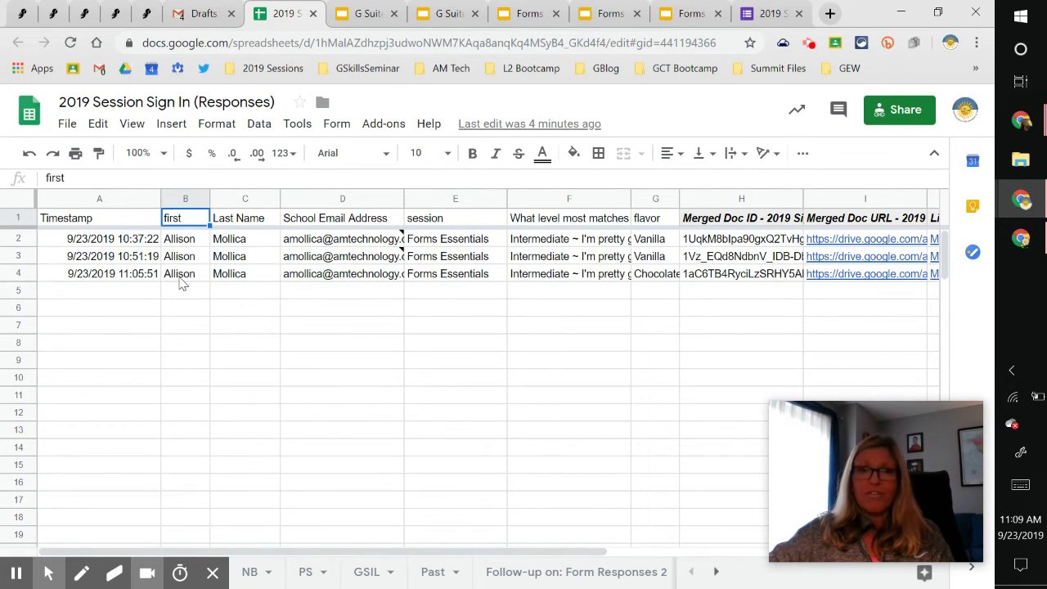
# Step: Inspect the "session" column header in E1 and the newest response's flavor entry in G4
pyautogui.click(449, 218)
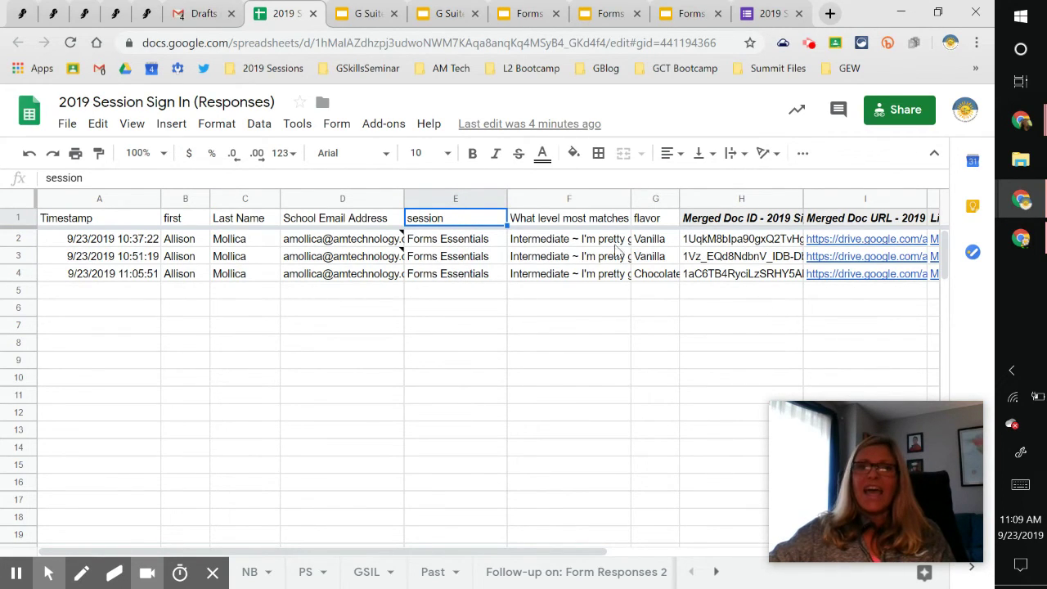
pyautogui.click(658, 275)
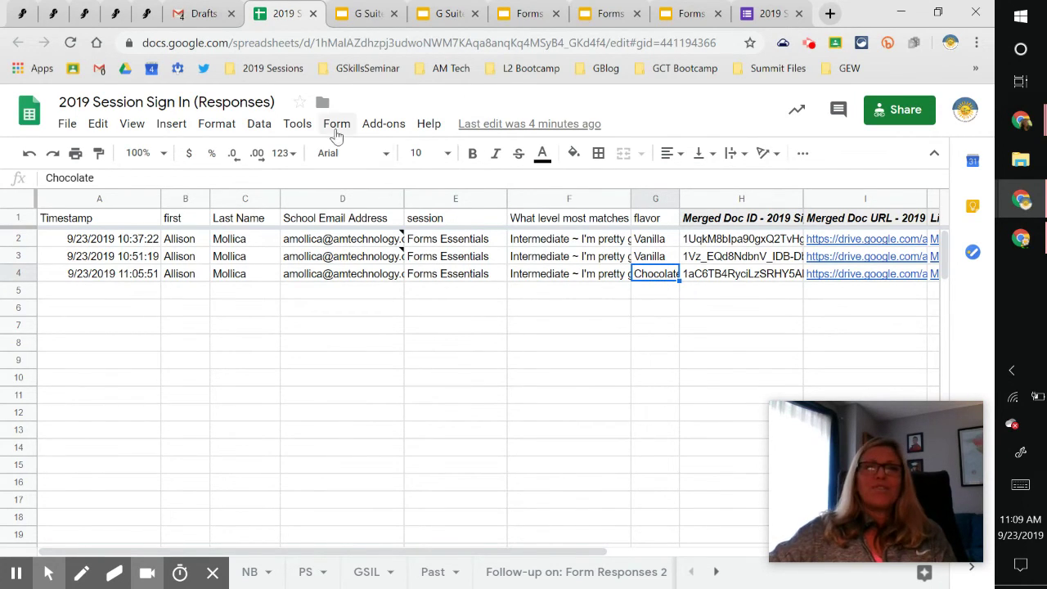
# Step: Send the pending e-mail with Yet Another Mail Merge, using the WA Summit Resources draft as the template
pyautogui.click(382, 126)
pyautogui.moveTo(501, 409)
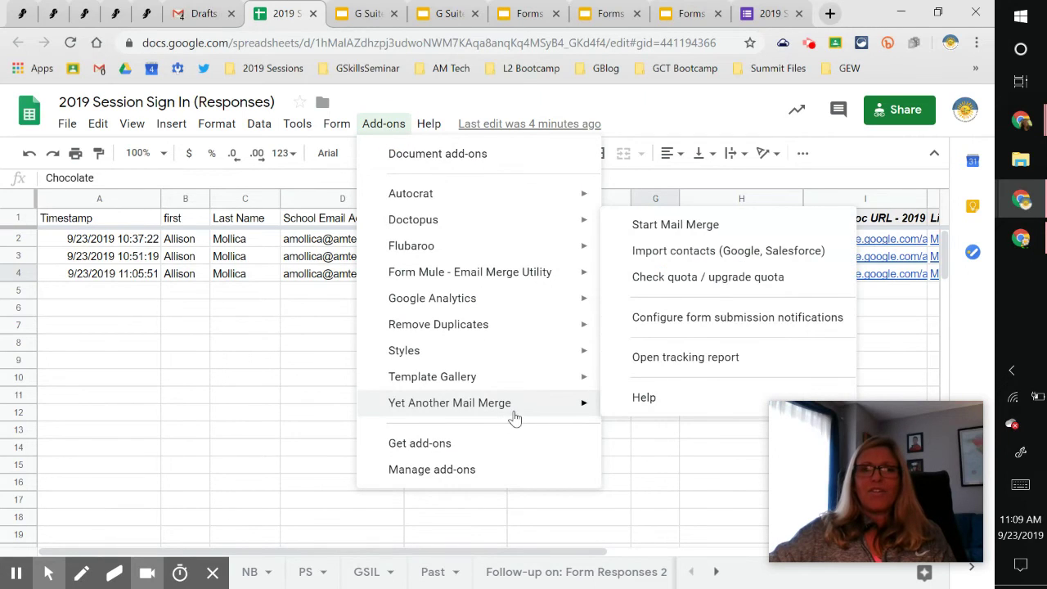
pyautogui.click(660, 223)
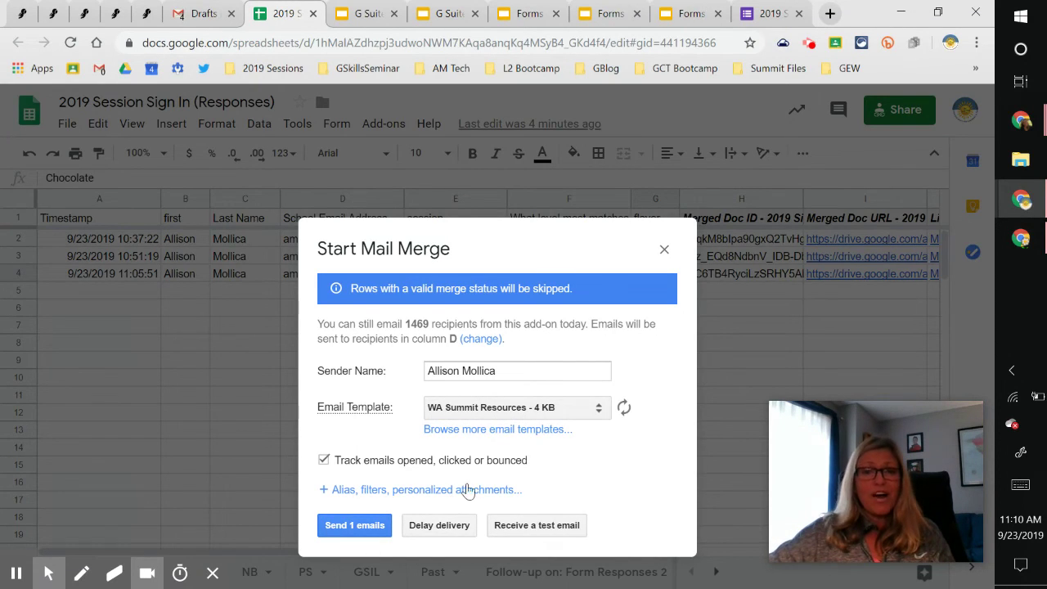
pyautogui.click(513, 408)
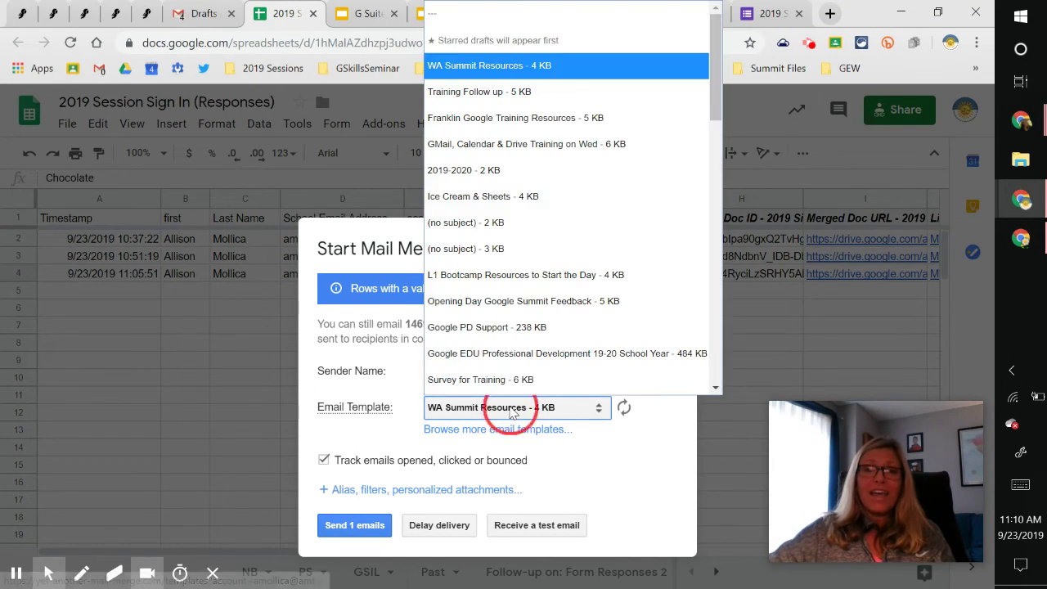
pyautogui.click(472, 72)
pyautogui.click(364, 525)
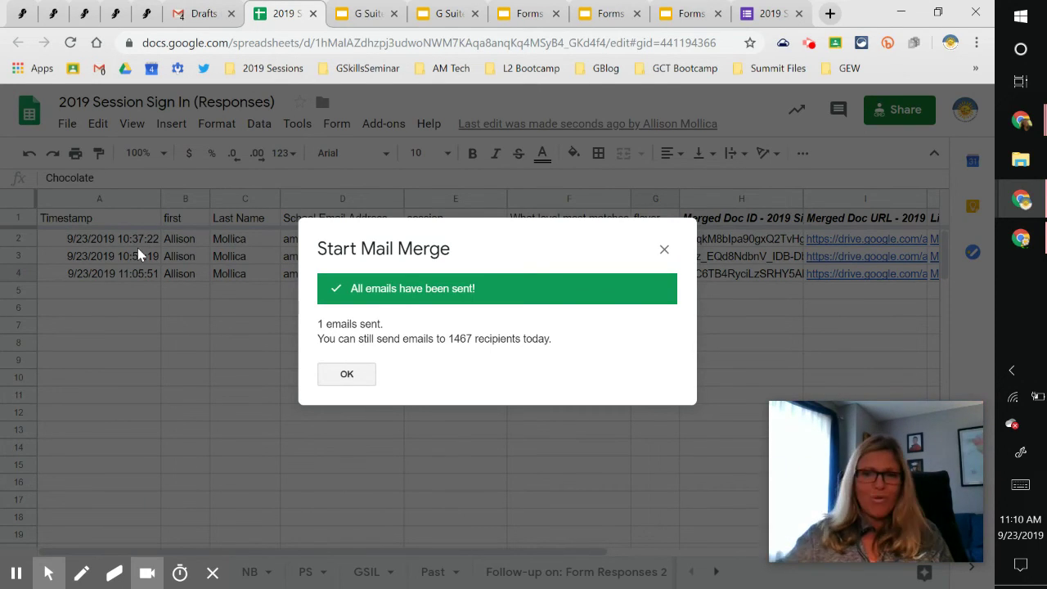
pyautogui.click(347, 373)
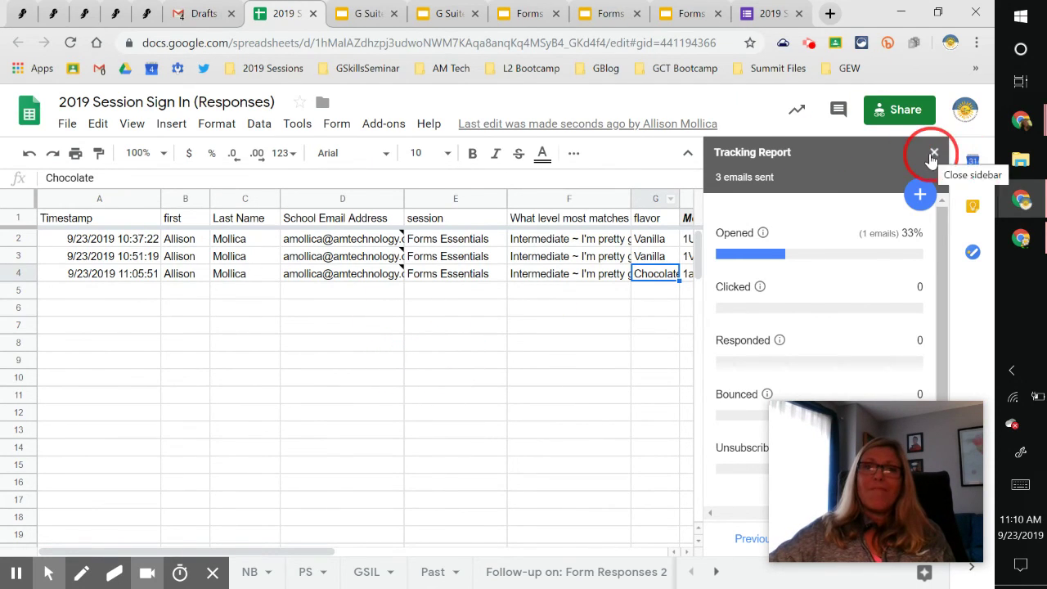
# Step: Close the mail merge Tracking Report and return to the Forms Essentials title slide with the sign-in link
pyautogui.click(934, 152)
pyautogui.click(687, 13)
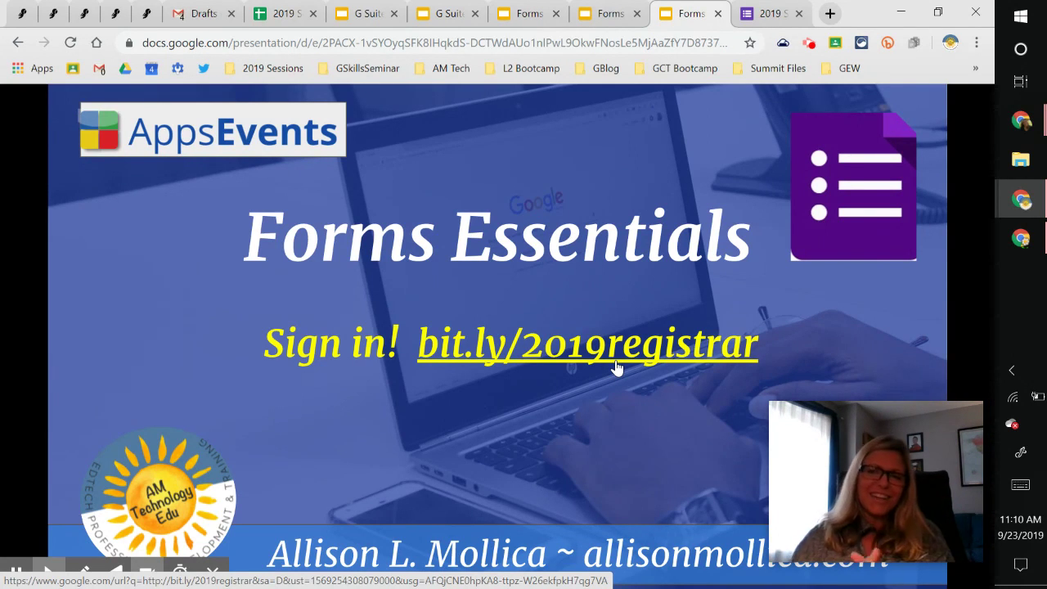
pyautogui.moveTo(805, 491)
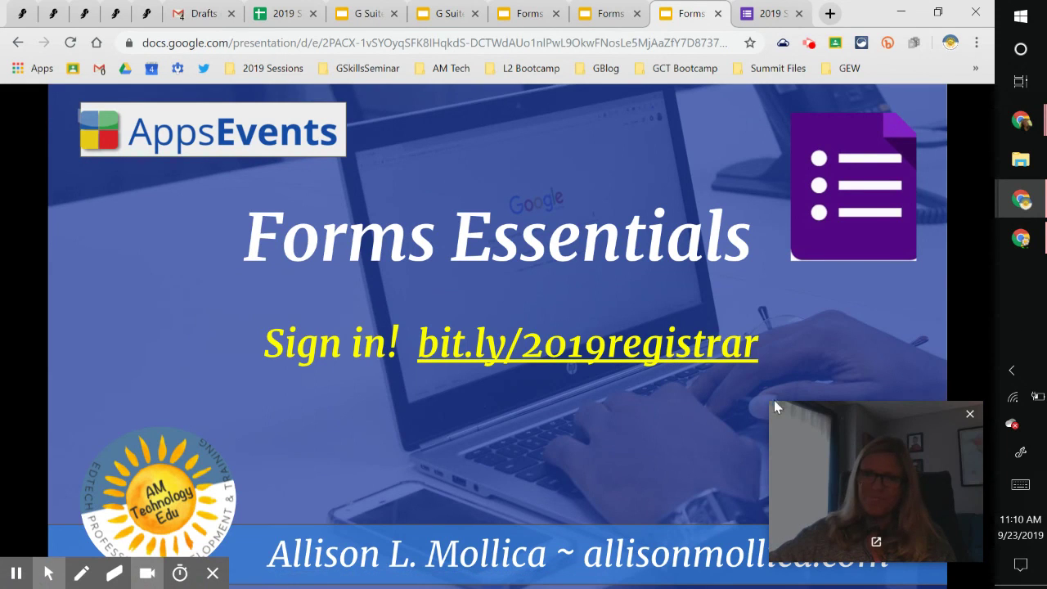